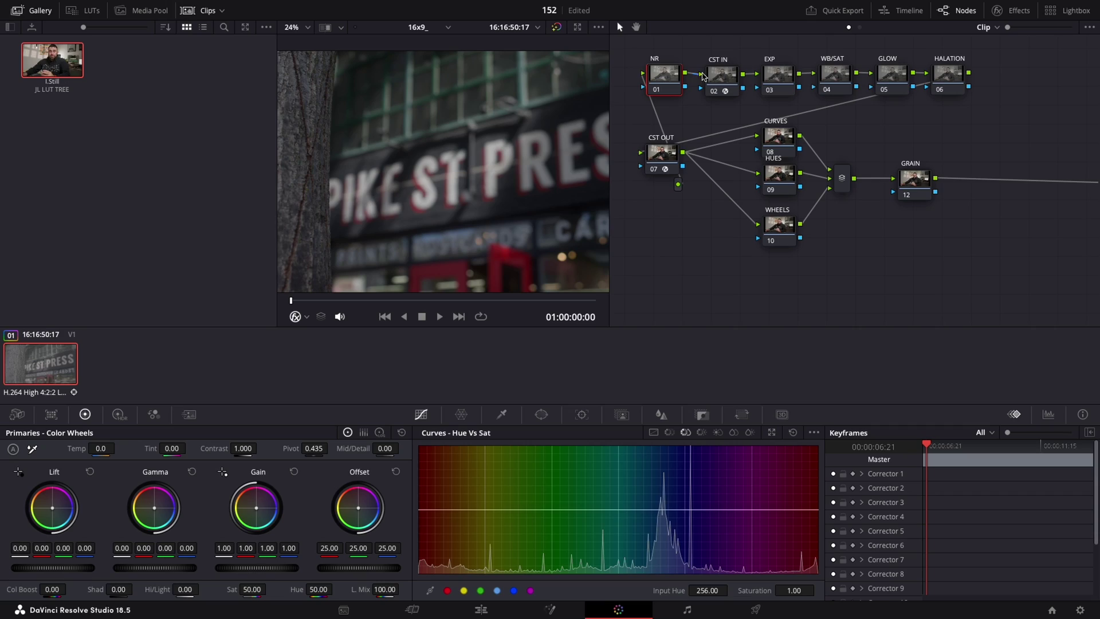
# - Select node 02 CST IN and view its Sony S-Gamut3/S-Log3 to DaVinci Wide Gamut/Intermediate transform settings
pyautogui.click(729, 76)
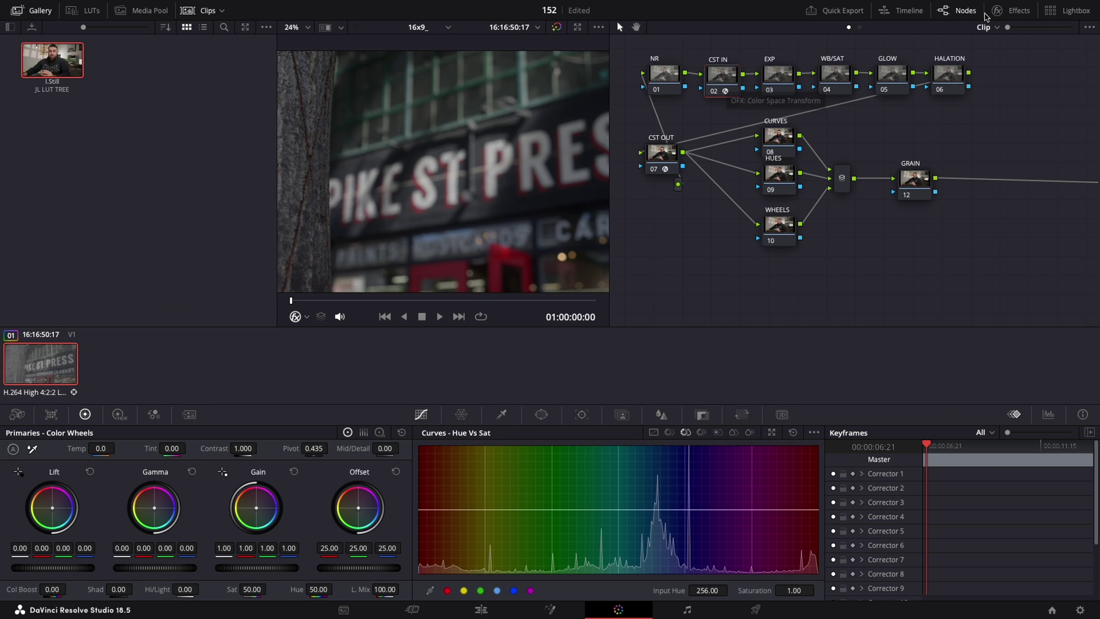
pyautogui.click(1001, 8)
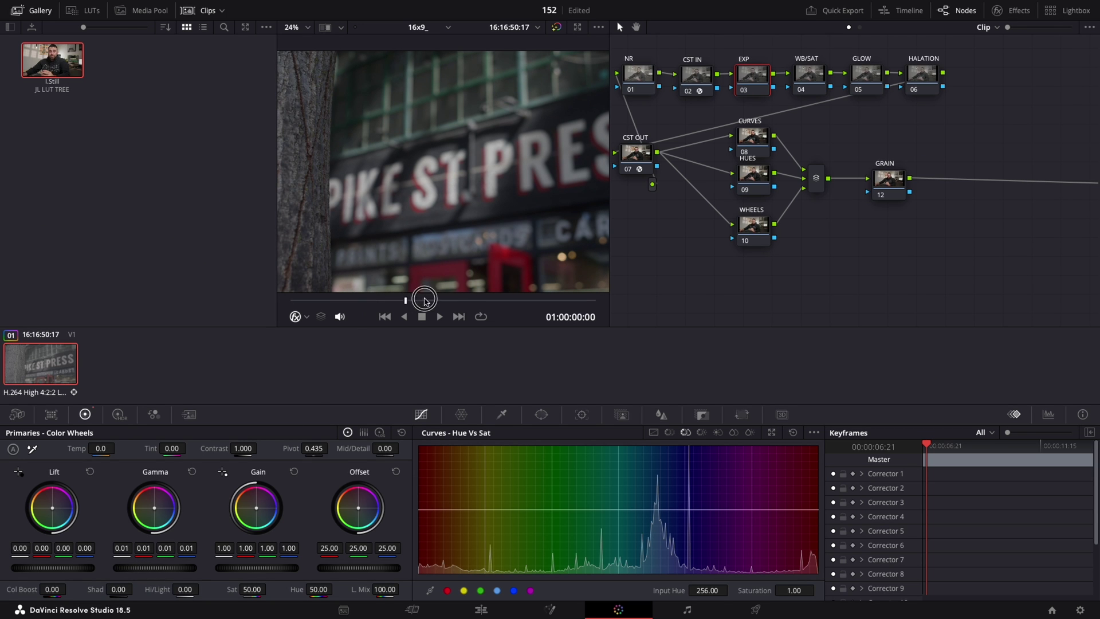
# - Scrub to a sharp storefront frame and set the EXP node's Gamma to 0.02 and Gain to 1.07
pyautogui.moveTo(424, 301); pyautogui.dragTo(479, 299)
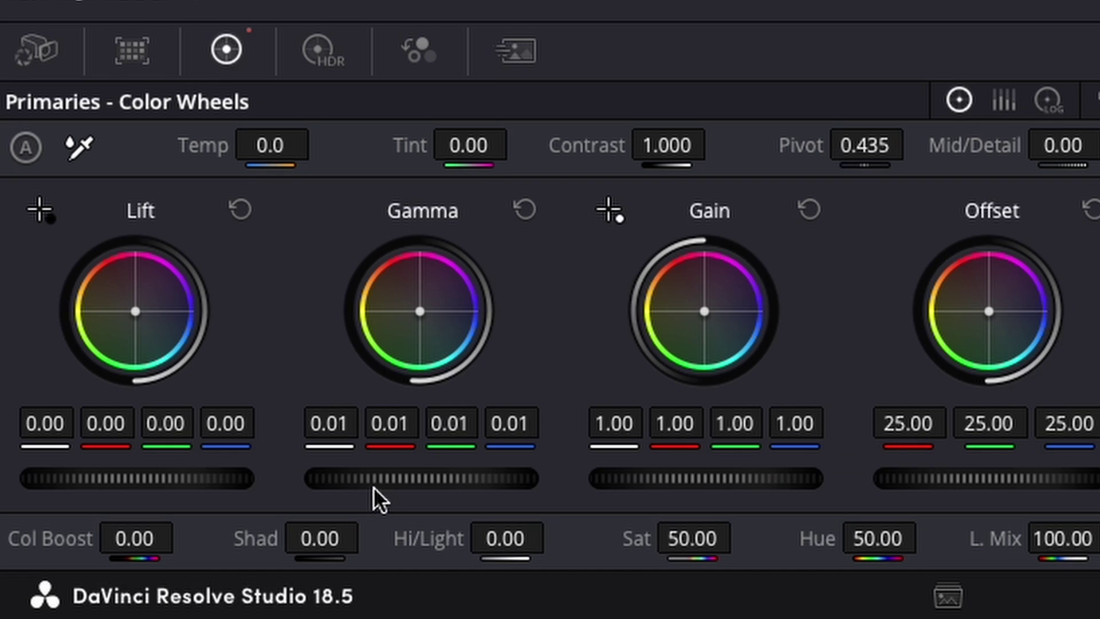
pyautogui.moveTo(373, 486); pyautogui.dragTo(464, 476)
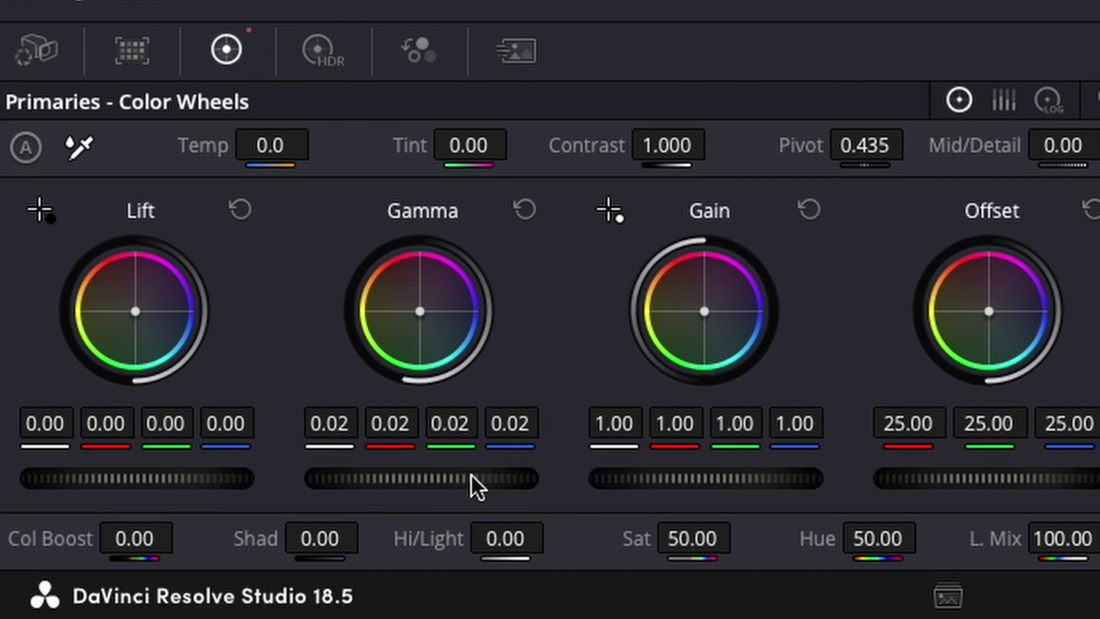
pyautogui.moveTo(658, 476); pyautogui.dragTo(715, 462)
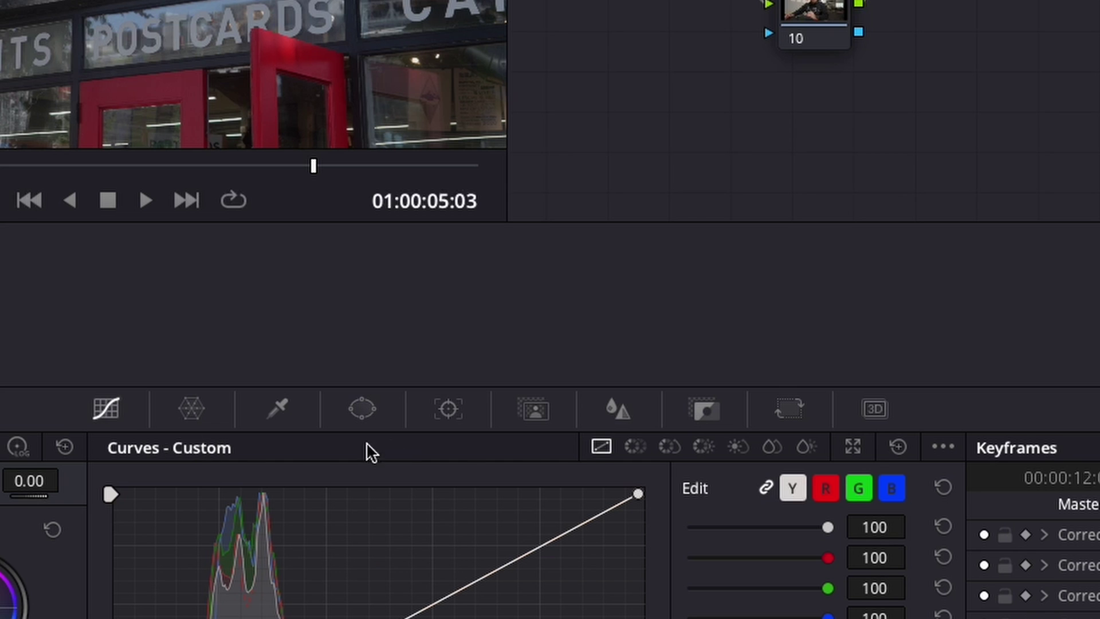
# - Add hue points on the WB/SAT Hue vs Hue curve and nudge the blue and green hues slightly
pyautogui.click(637, 448)
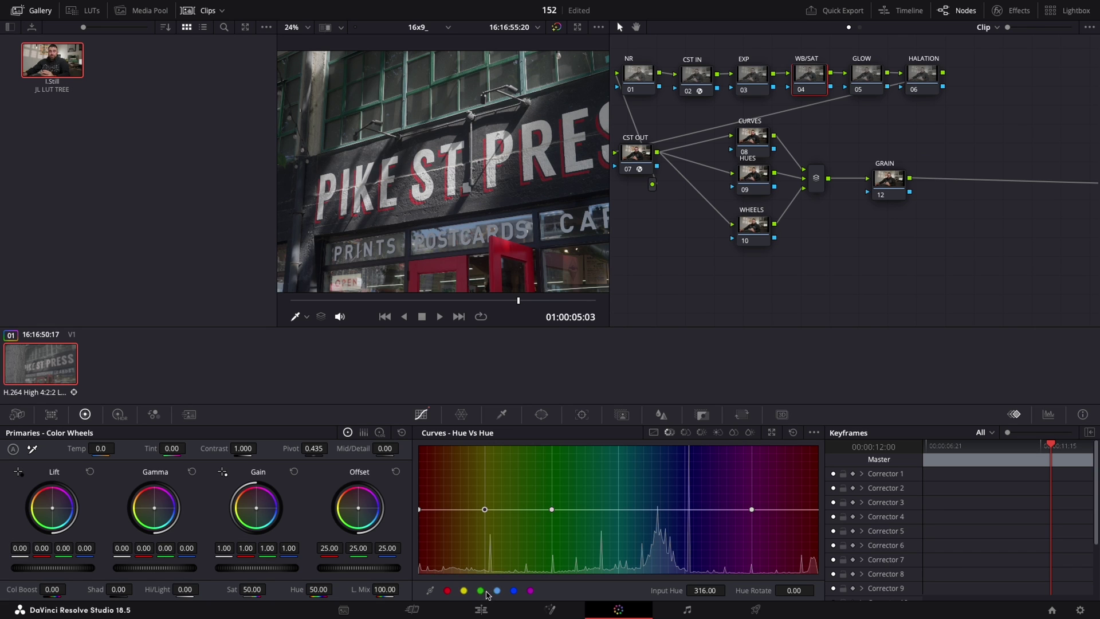
pyautogui.click(514, 590)
pyautogui.click(531, 590)
pyautogui.click(532, 590)
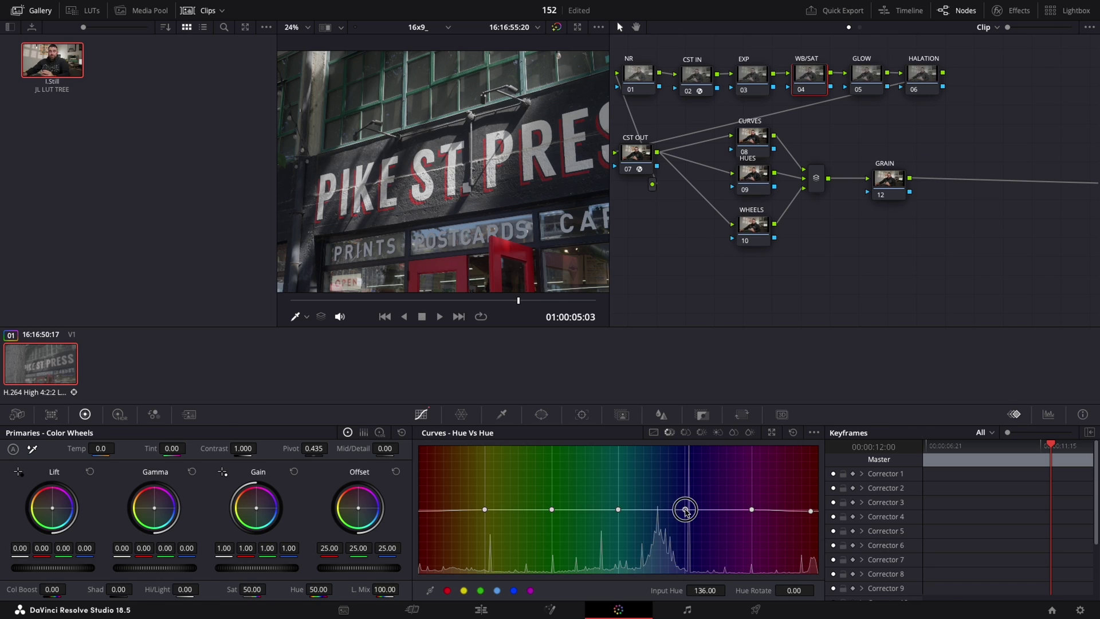
pyautogui.moveTo(686, 509); pyautogui.dragTo(687, 505)
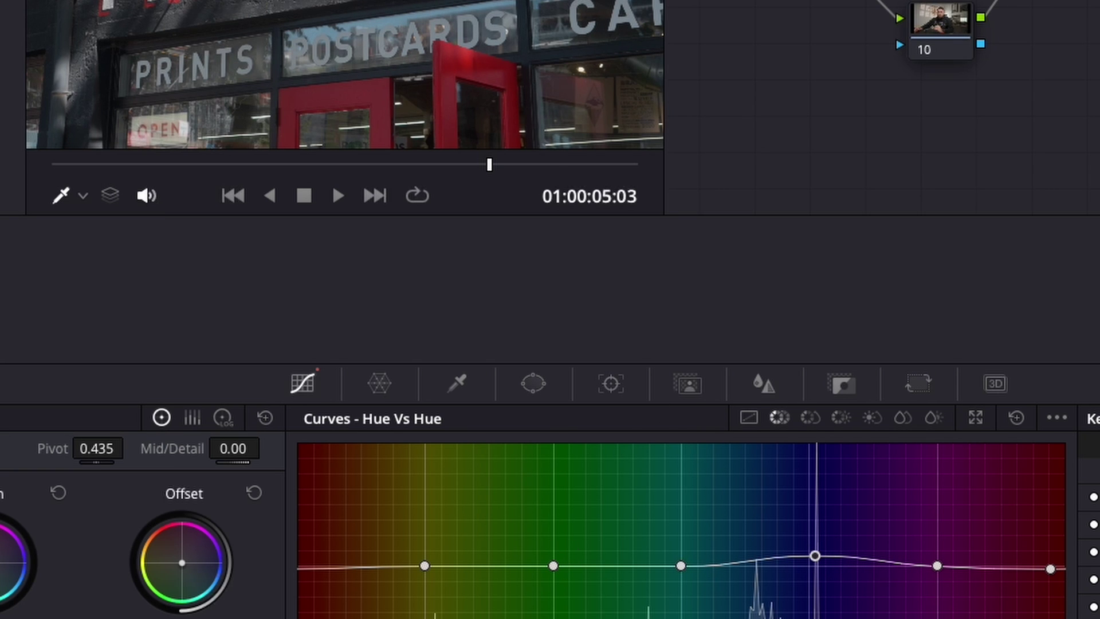
pyautogui.moveTo(554, 566); pyautogui.dragTo(554, 555)
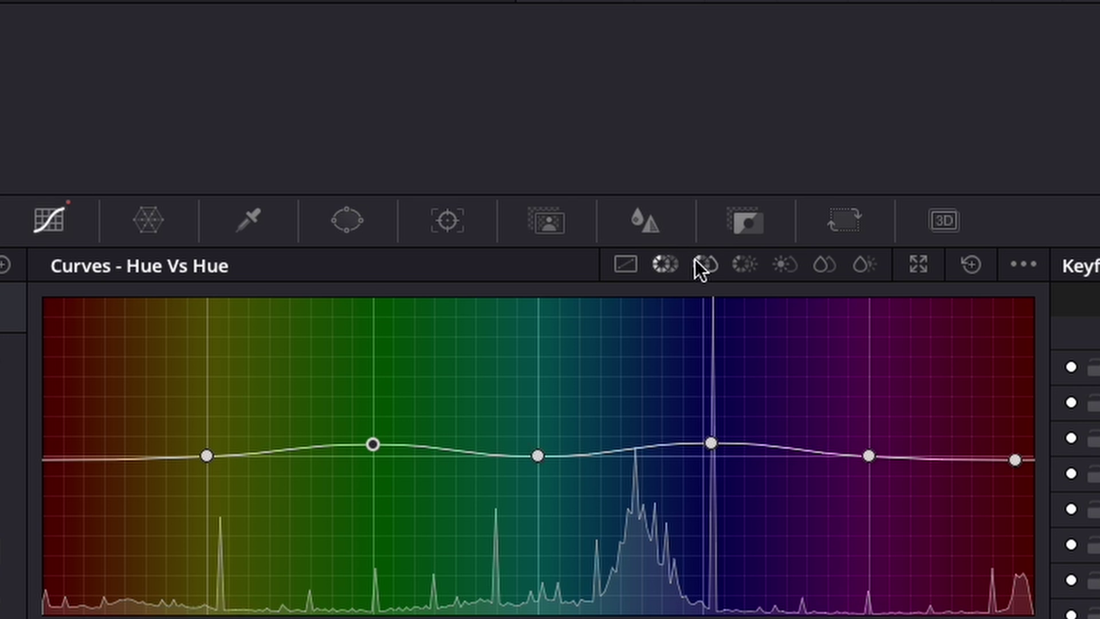
pyautogui.click(685, 433)
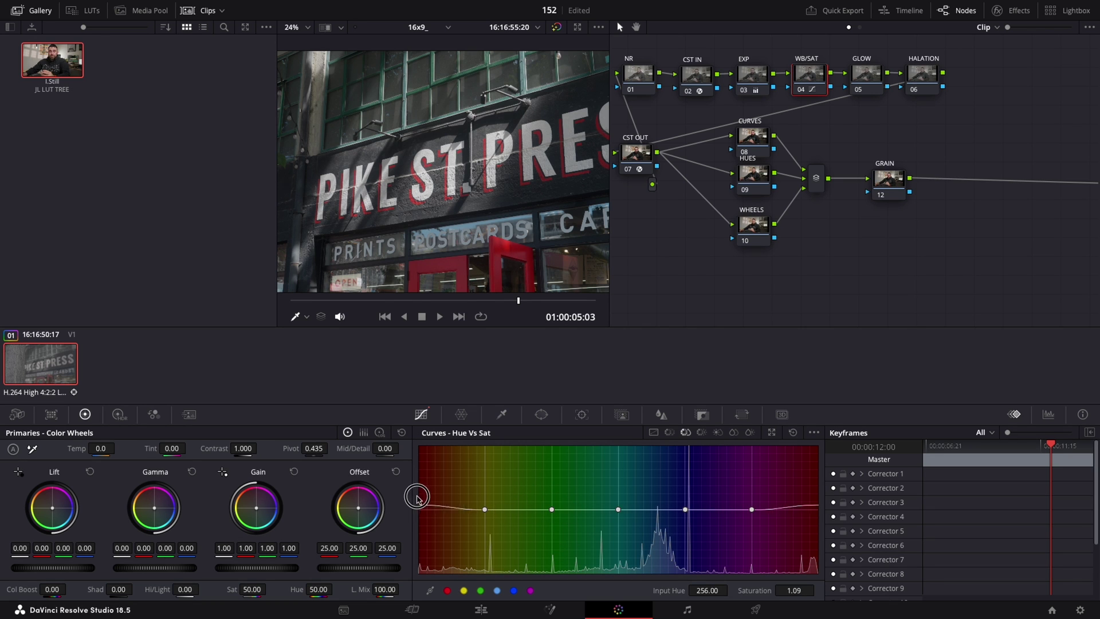
# - On the Hue vs Sat curve, lift red saturation to about 1.22 and pull green saturation down slightly
pyautogui.moveTo(417, 497); pyautogui.dragTo(410, 497)
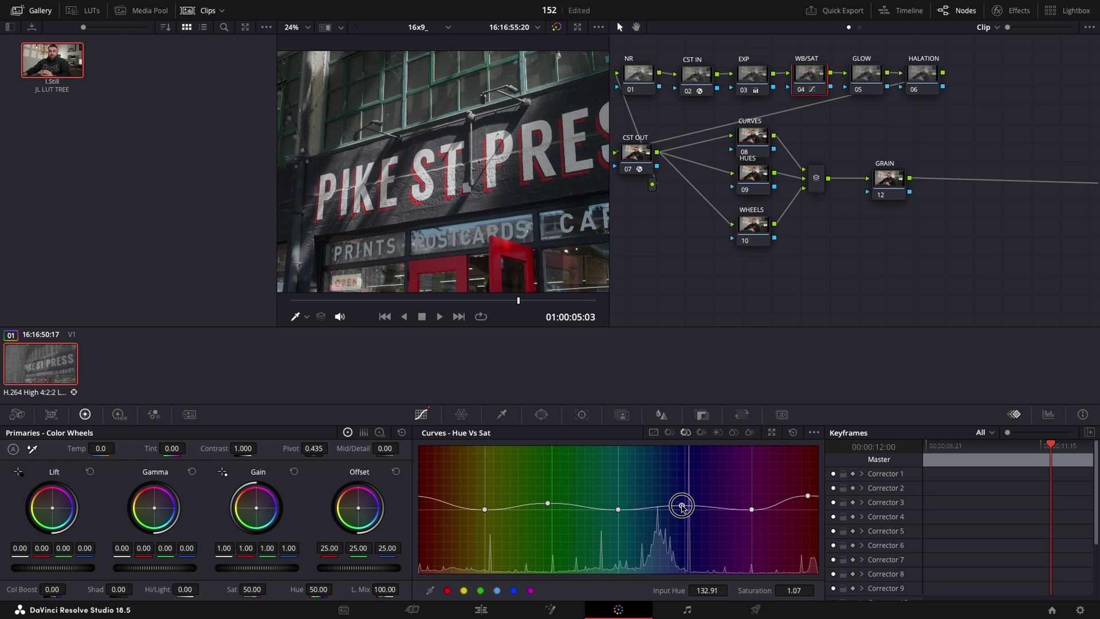
pyautogui.moveTo(682, 506); pyautogui.dragTo(683, 510)
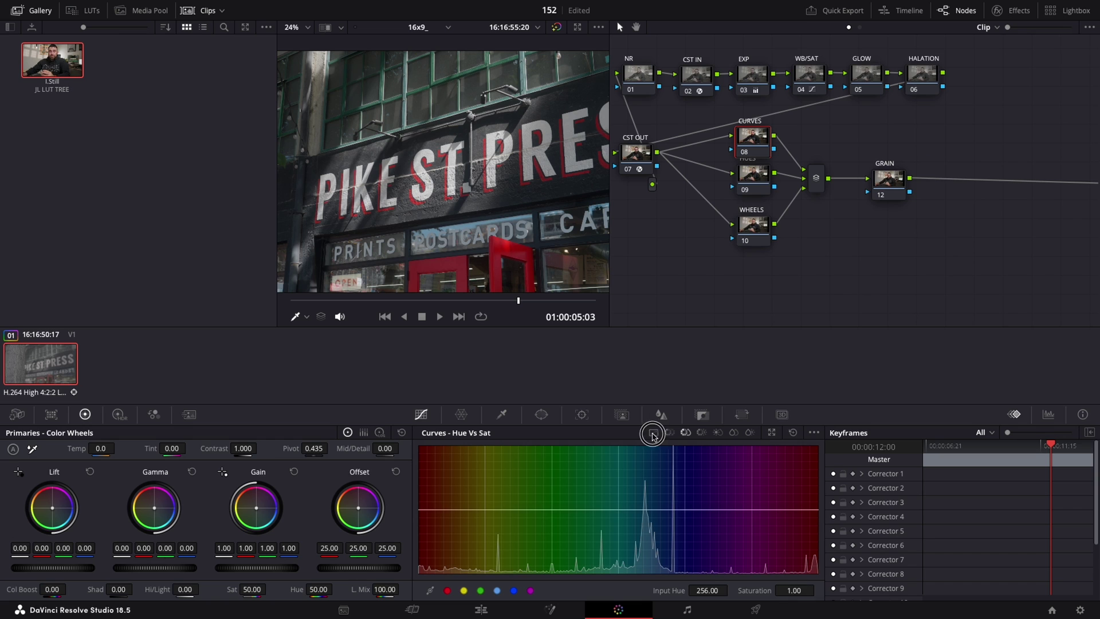
# - Add a highlight point and pull a shadow point down to form a gentle contrast S-curve
pyautogui.click(654, 435)
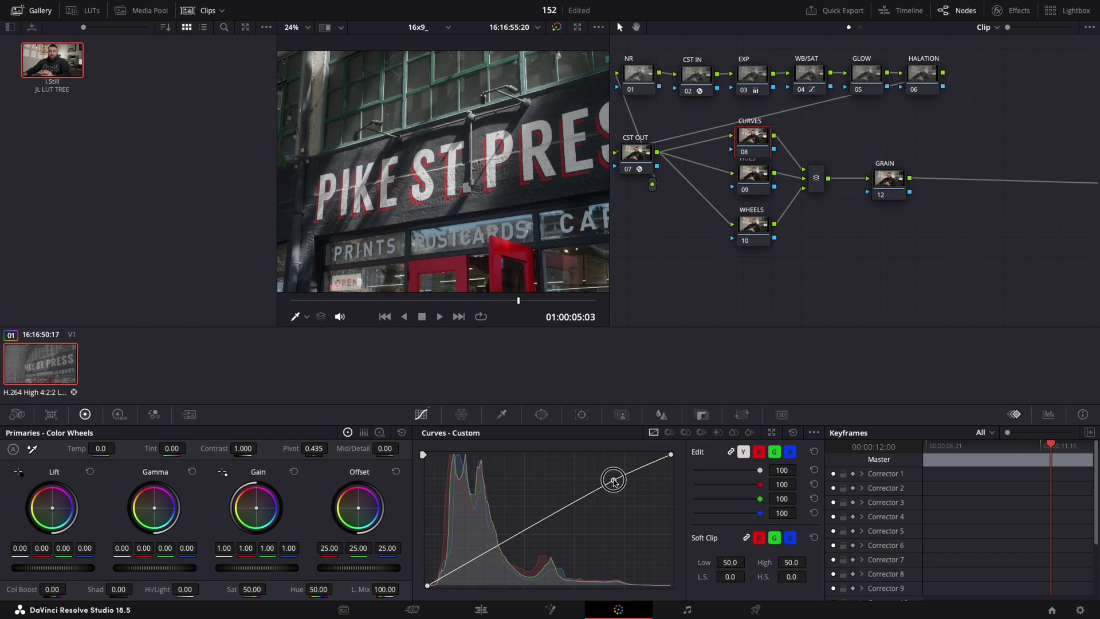
pyautogui.moveTo(613, 483); pyautogui.dragTo(611, 479)
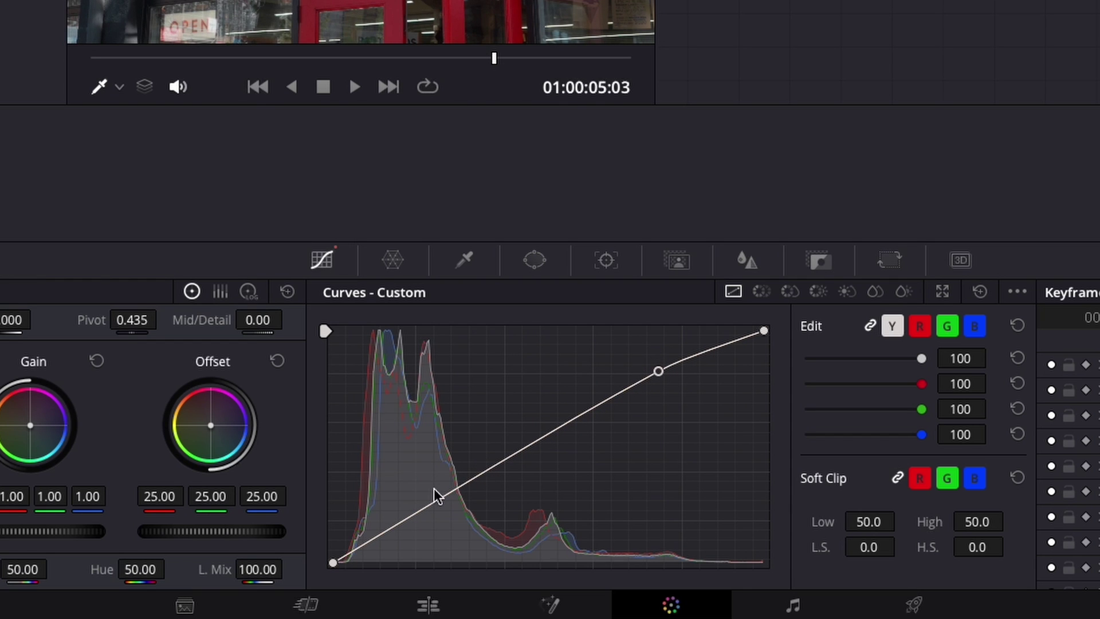
pyautogui.moveTo(432, 500); pyautogui.dragTo(436, 513)
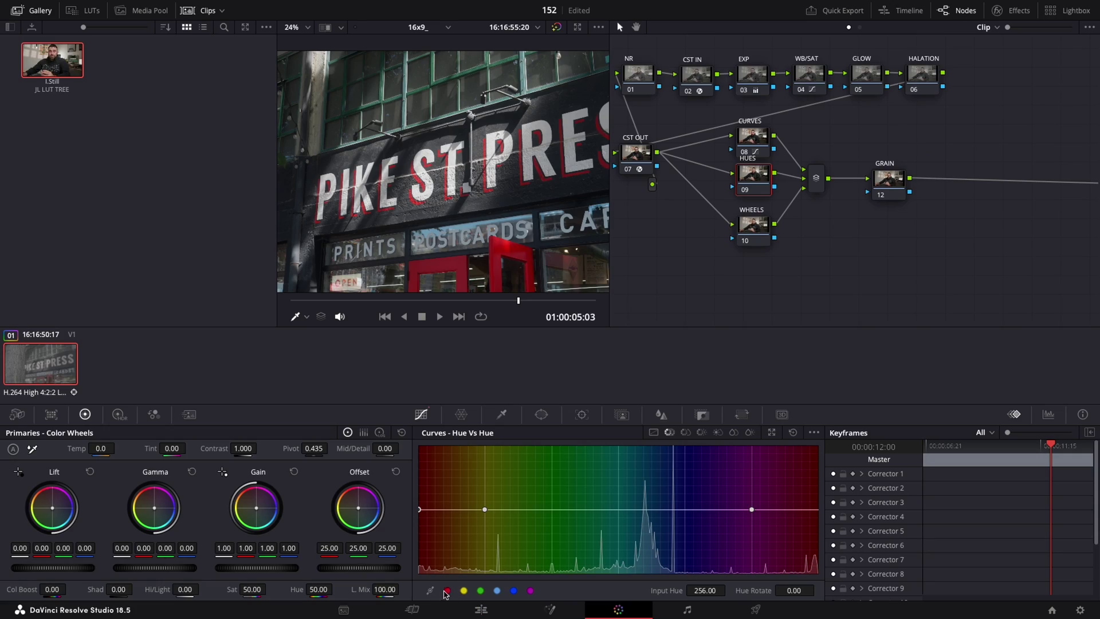
# - On node 09, rotate reds +12 and yellows -10.4 in Hue vs Hue, then raise red and green-cyan saturation
pyautogui.moveTo(421, 510)
pyautogui.mouseDown()
pyautogui.moveTo(417, 495)
pyautogui.moveTo(414, 507)
pyautogui.mouseUp()
pyautogui.moveTo(621, 509); pyautogui.dragTo(619, 513)
pyautogui.click(686, 510)
pyautogui.moveTo(419, 510); pyautogui.dragTo(419, 503)
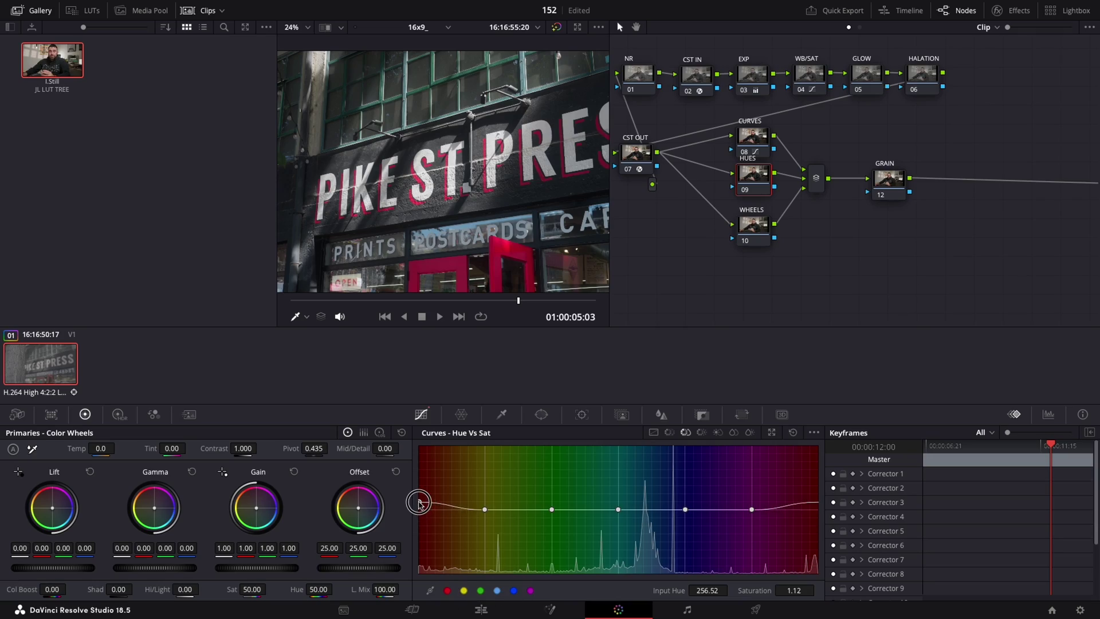
pyautogui.moveTo(619, 512); pyautogui.dragTo(618, 505)
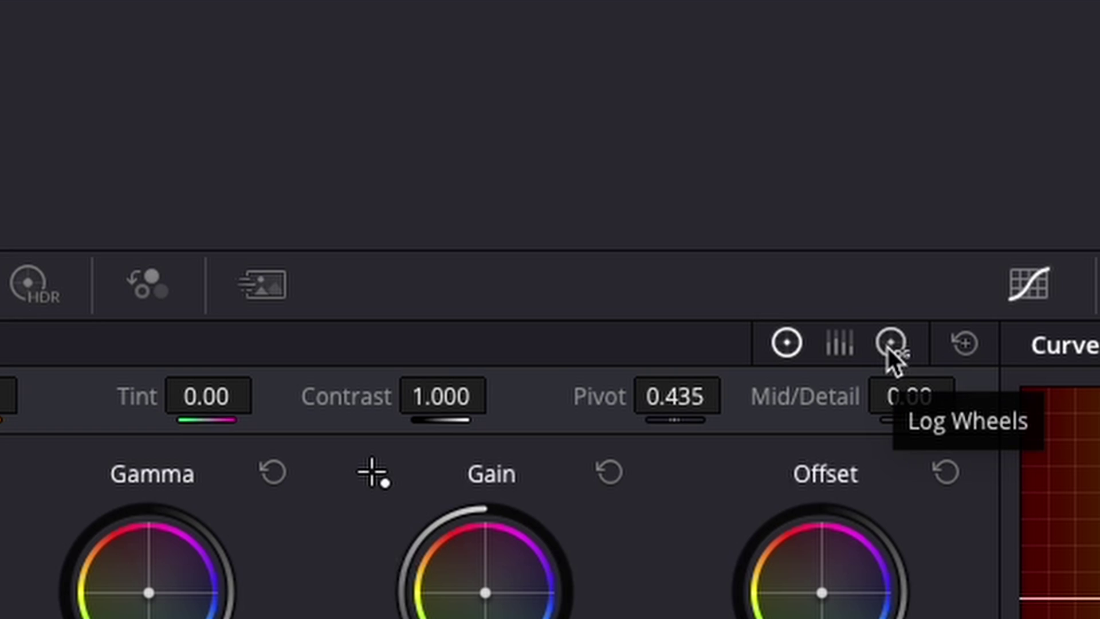
# - Nudge the WHEELS node's Log shadows and highlights down slightly, then raise Gain to 1.09
pyautogui.click(379, 434)
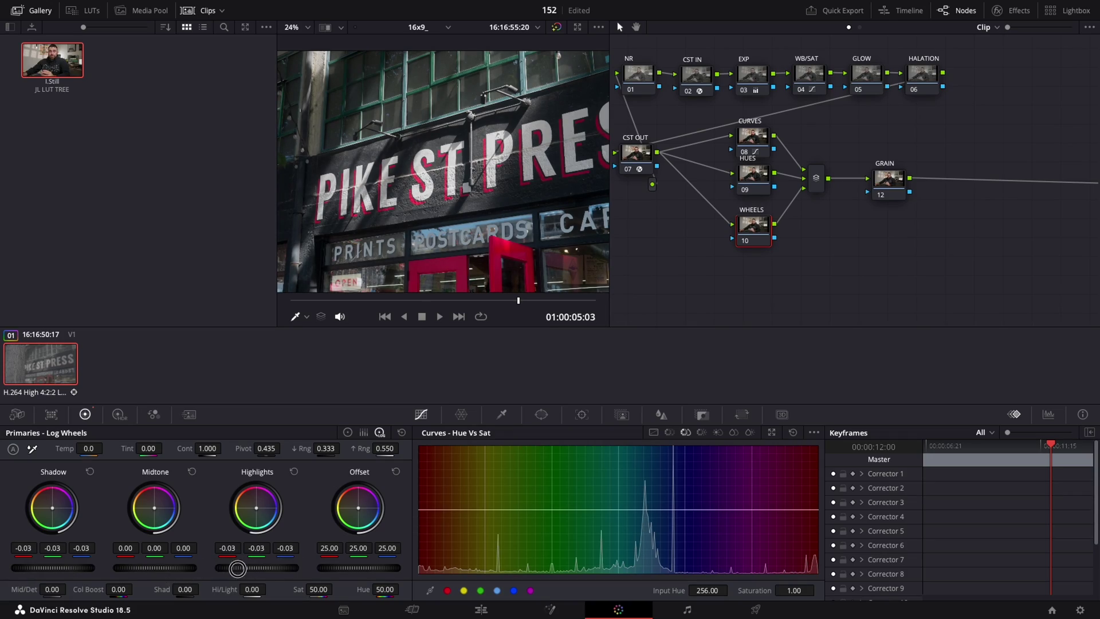
pyautogui.moveTo(243, 569); pyautogui.dragTo(315, 570)
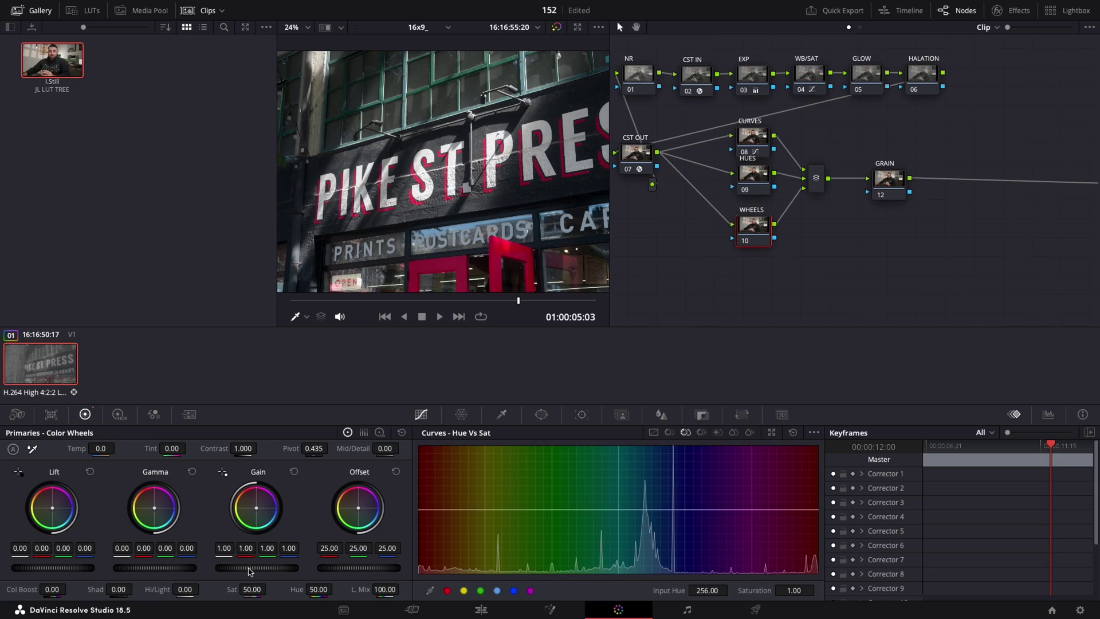
pyautogui.moveTo(252, 570); pyautogui.dragTo(274, 570)
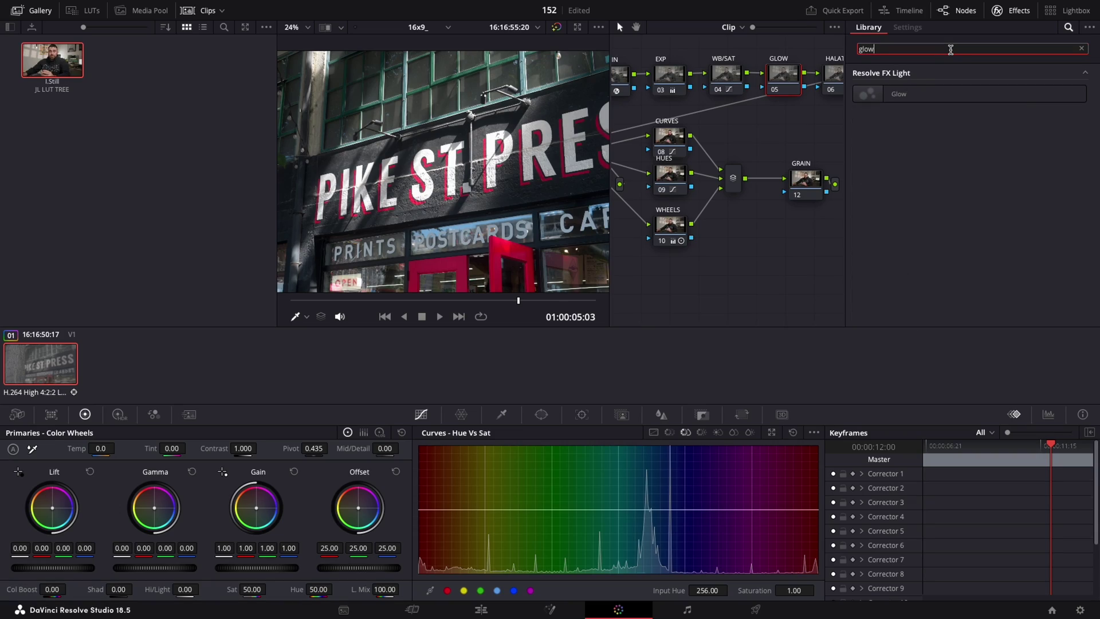
# - Apply Glow to node 05 and Halation to node 06, lowering the Halation threshold to 0.117
pyautogui.write('ow')
pyautogui.moveTo(919, 91); pyautogui.dragTo(784, 74)
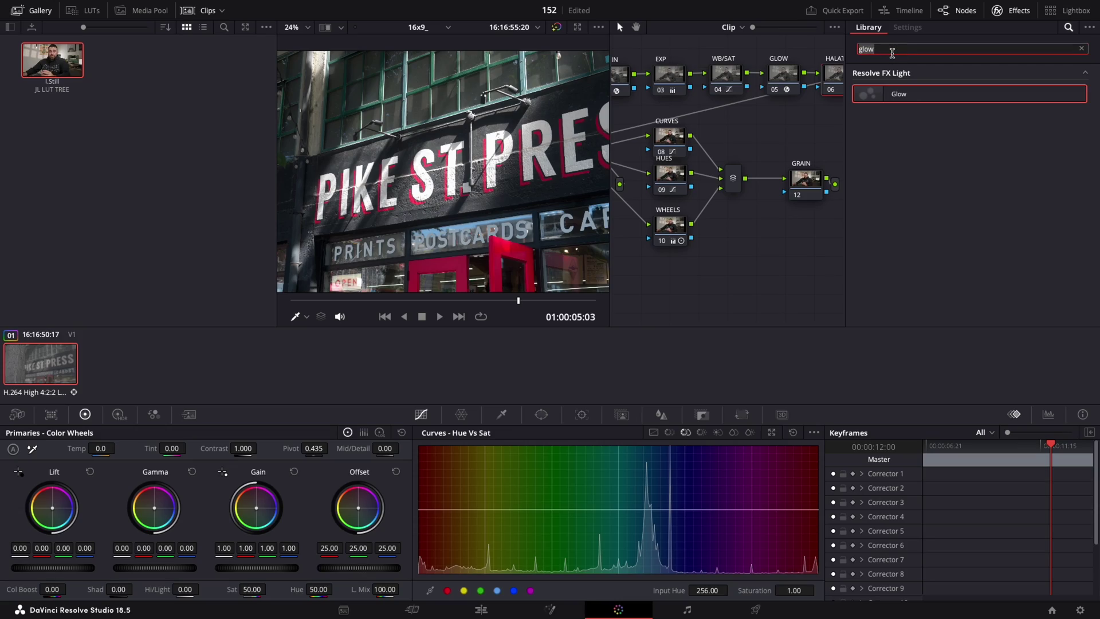
pyautogui.write('halat')
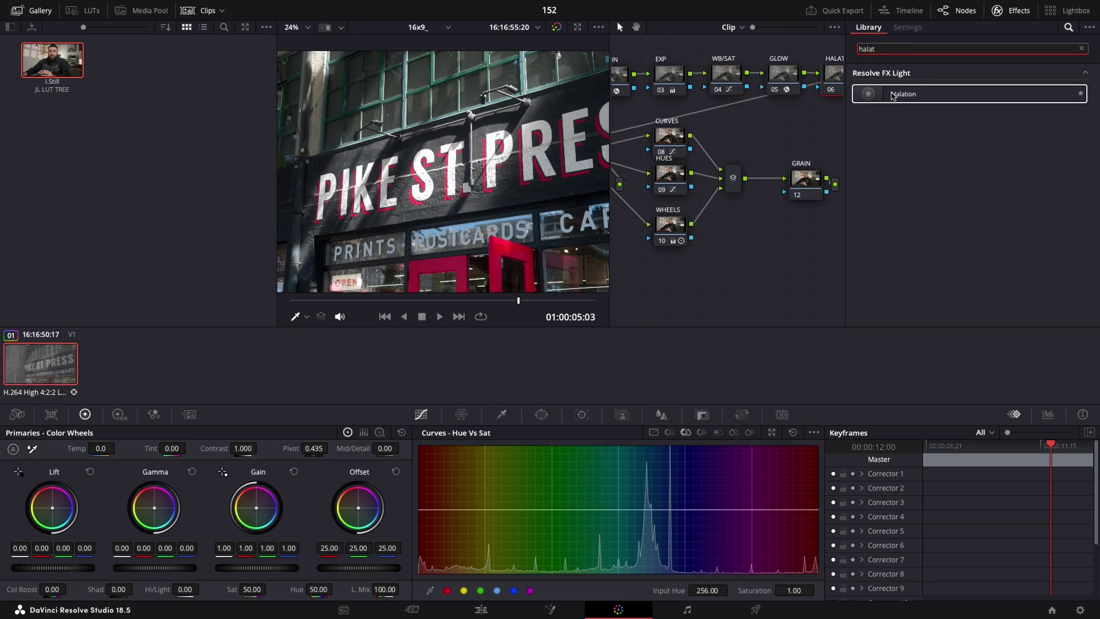
pyautogui.moveTo(885, 94); pyautogui.dragTo(827, 85)
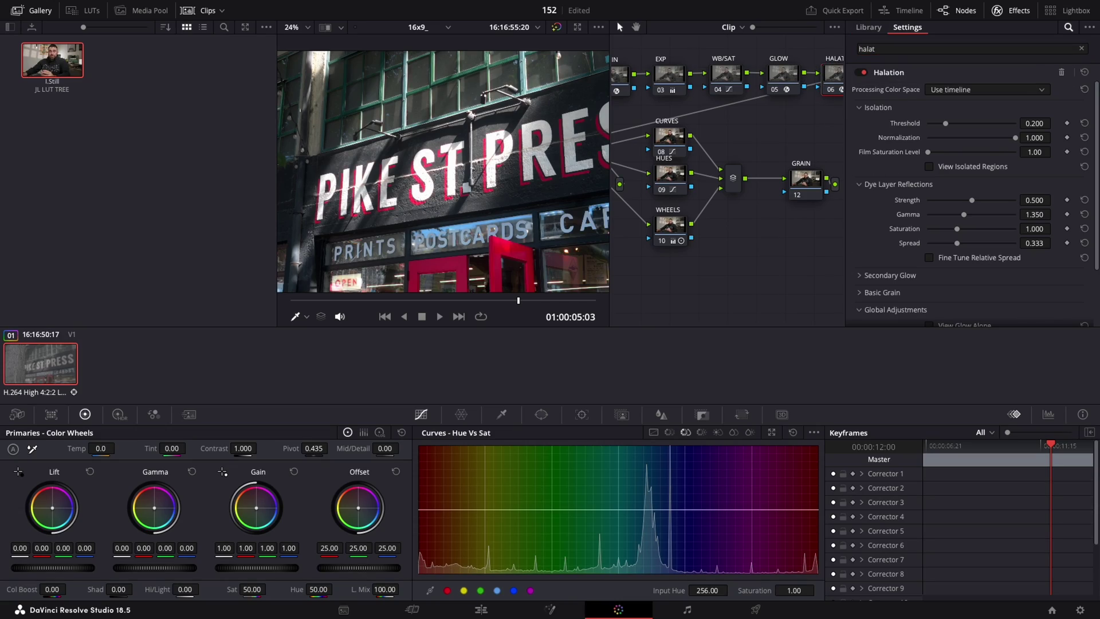
pyautogui.moveTo(941, 127); pyautogui.dragTo(945, 125)
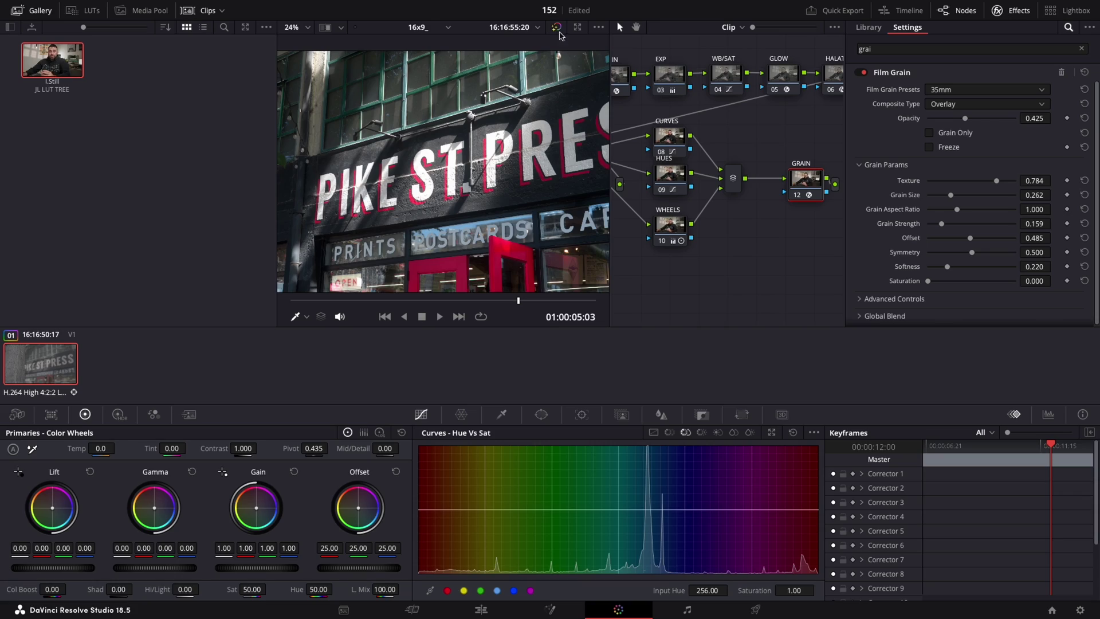
# - Scroll through the GRAIN node's Film Grain settings: 35mm preset, Overlay composite at 0.425 opacity
pyautogui.scroll(-2, 546, 113)
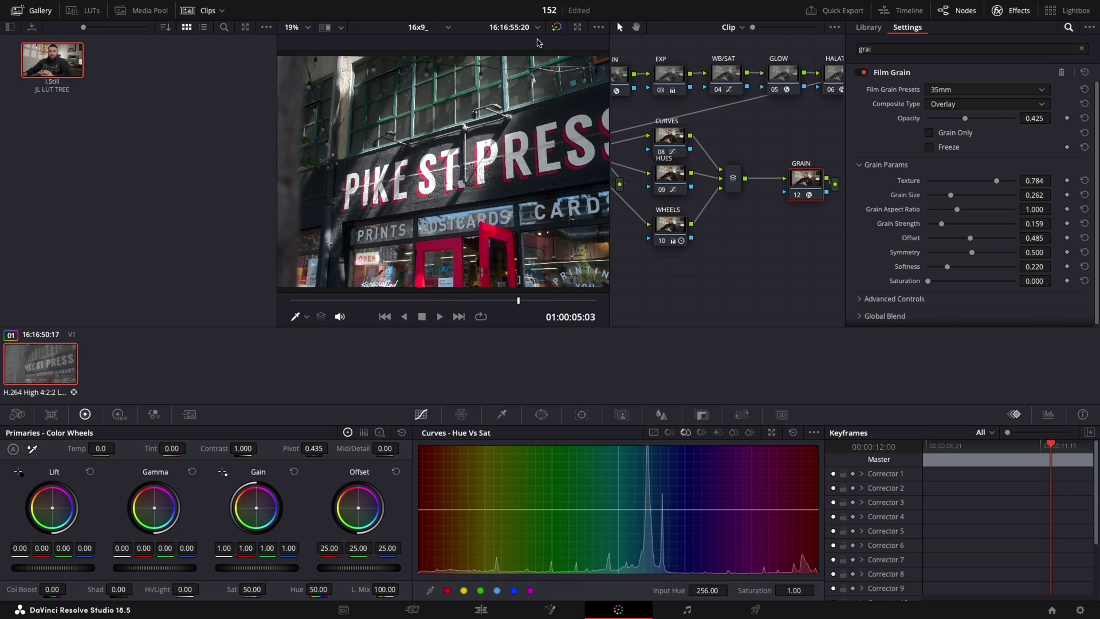
pyautogui.click(555, 28)
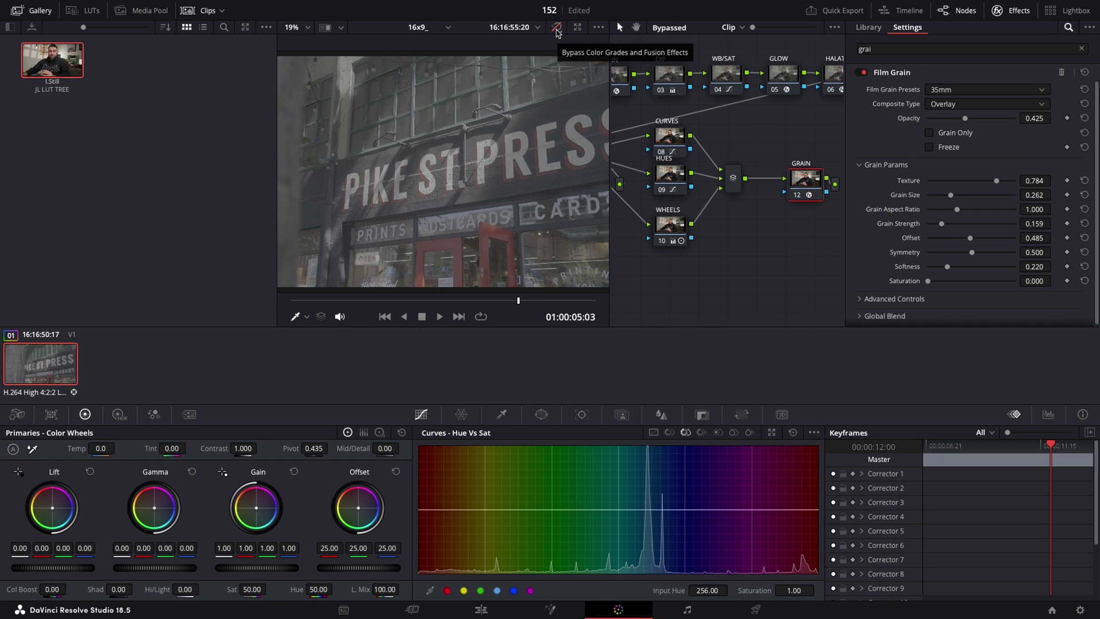
pyautogui.click(556, 28)
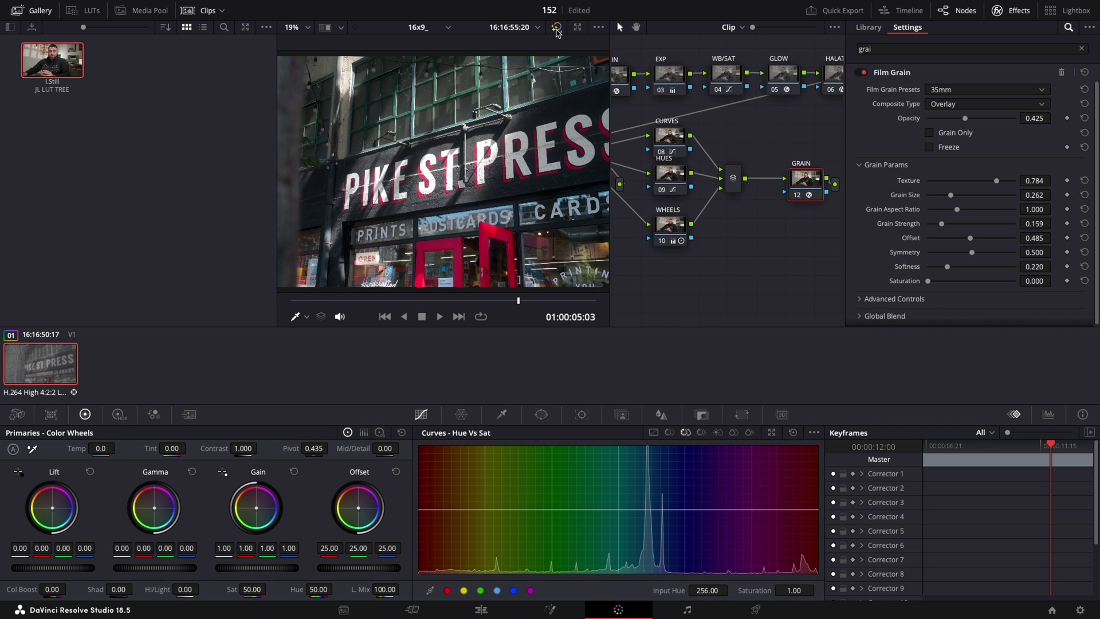